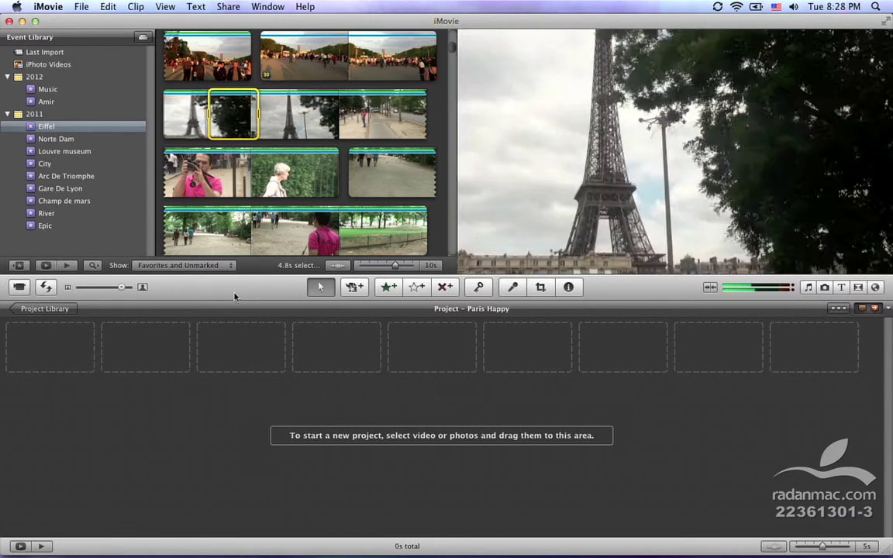
Add the selected 4.8 s range of the Eiffel Tower clip to the empty Paris Happy project.
drag(233, 115, 109, 341)
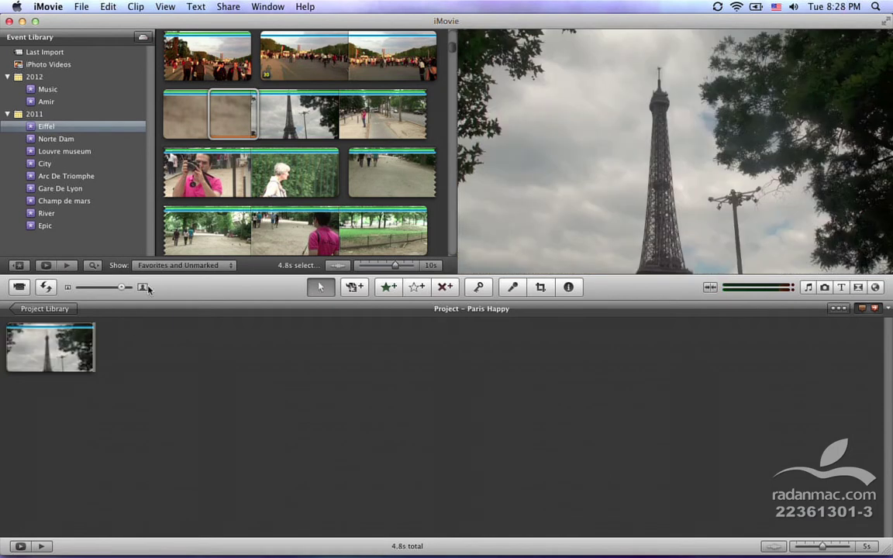
key(super+z)
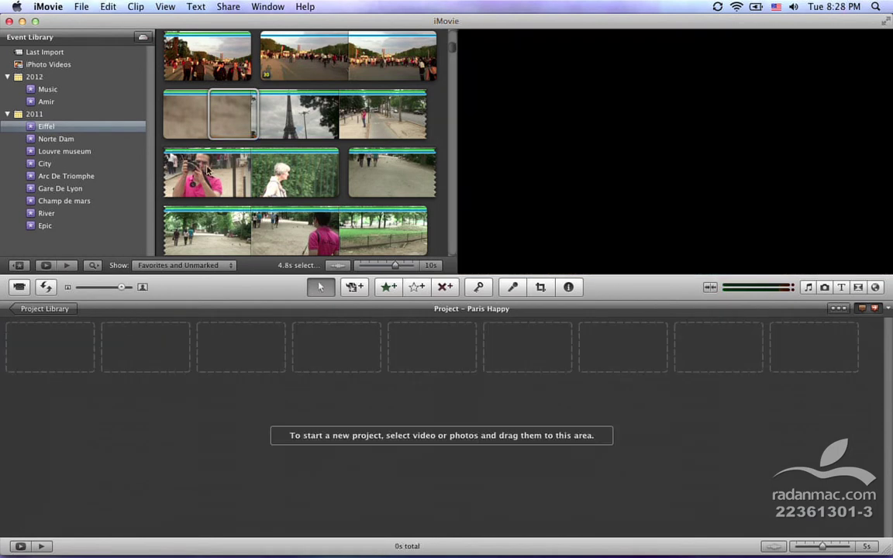
drag(222, 124, 210, 341)
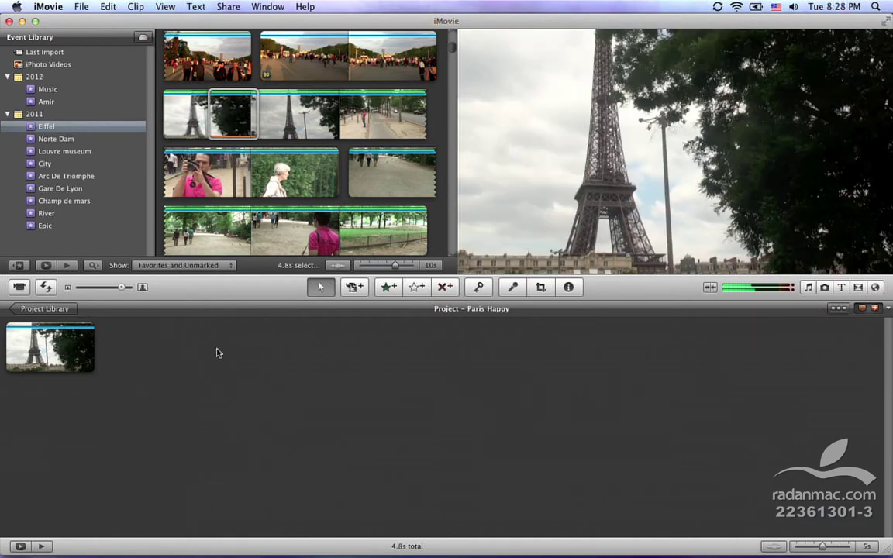
Extend and shorten the end of the range selected in the 44 s tower clip, finishing with a 4.8 s selection.
click(235, 103)
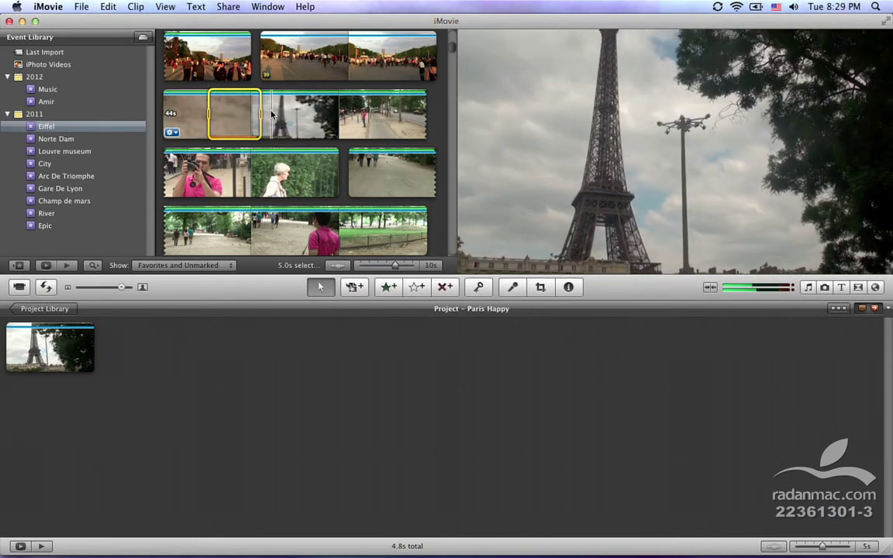
shift+click(270, 114)
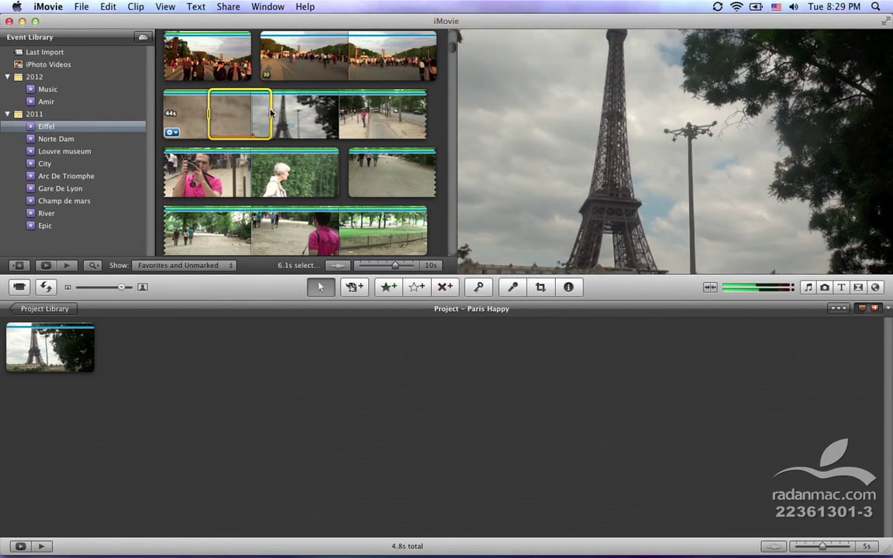
drag(271, 113, 269, 111)
key(space)
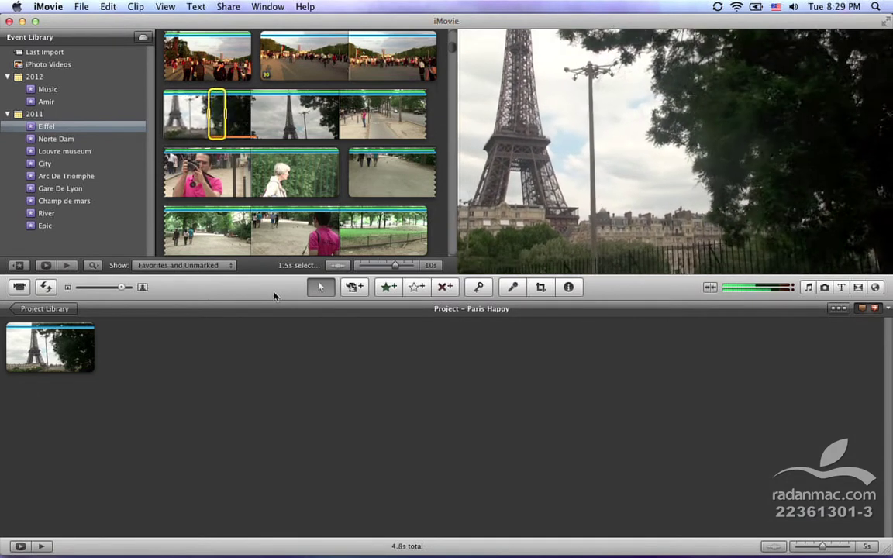
shift+click(271, 120)
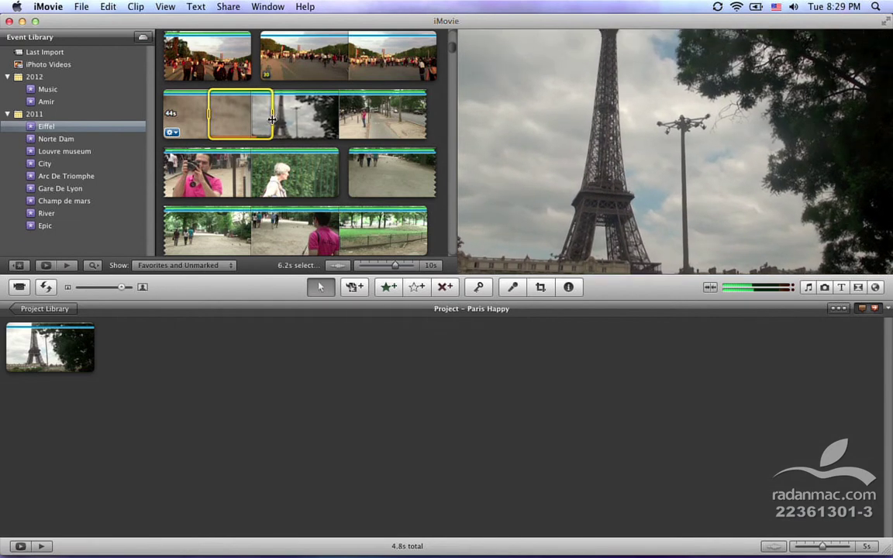
mouse_move(270, 118)
mouse_down()
mouse_move(261, 118)
mouse_move(272, 119)
mouse_up()
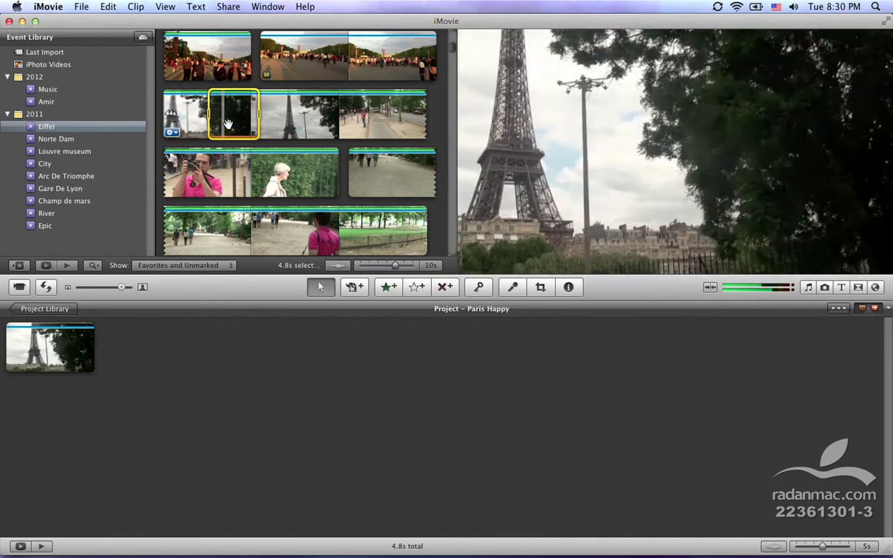
Insert the selected 4.8 s range into the project again, and delete the extra first clip.
drag(166, 297, 148, 365)
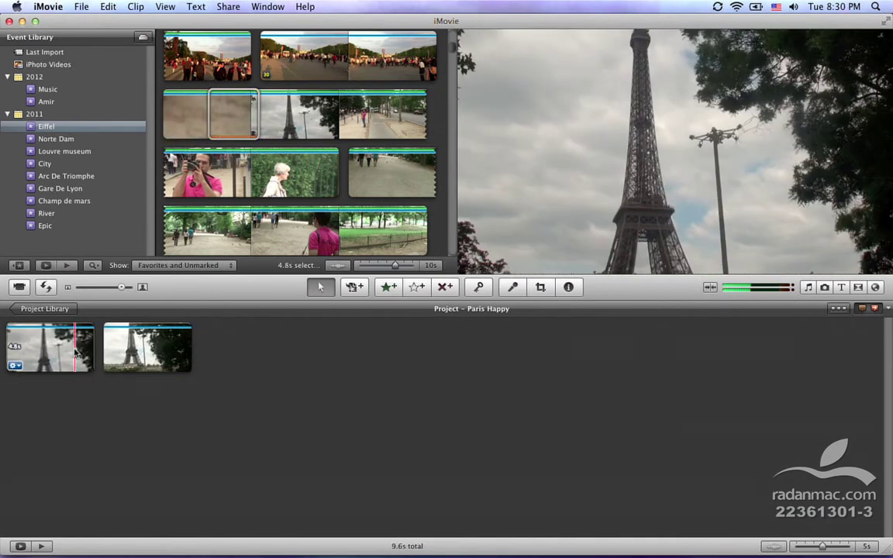
click(76, 353)
key(Delete)
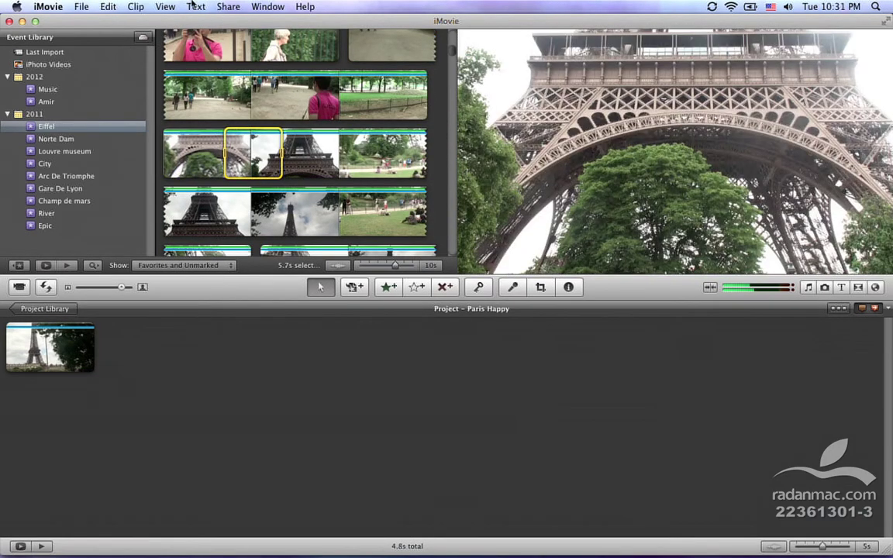
Preview the selected 5.7 s range of the tower arch once and looped, and append it to the project.
click(165, 6)
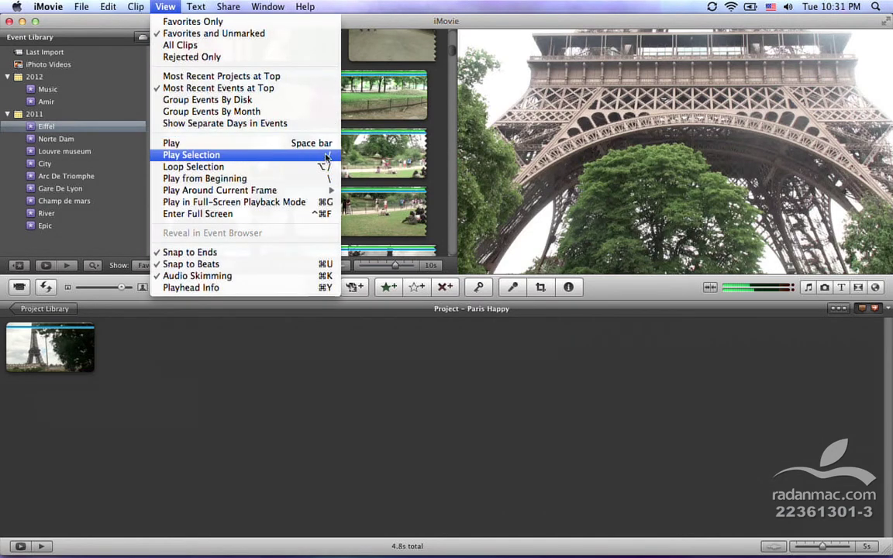
click(217, 154)
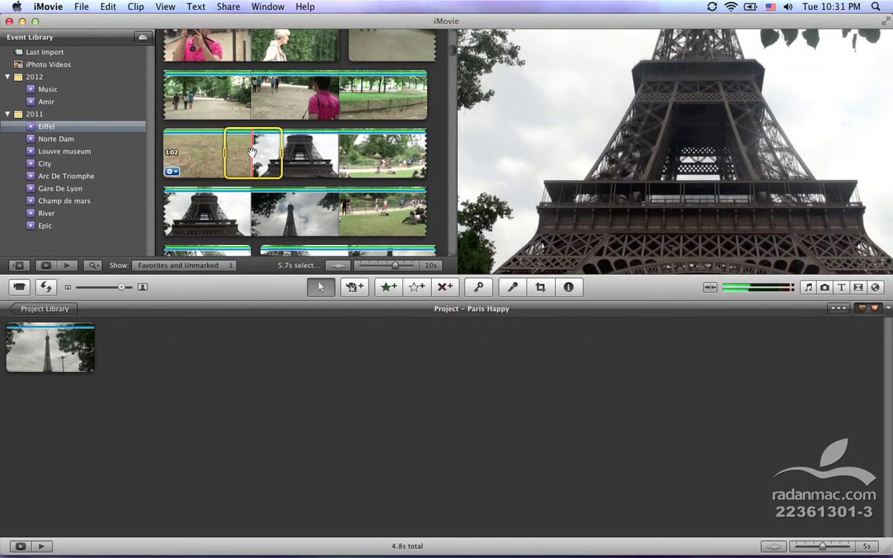
click(165, 6)
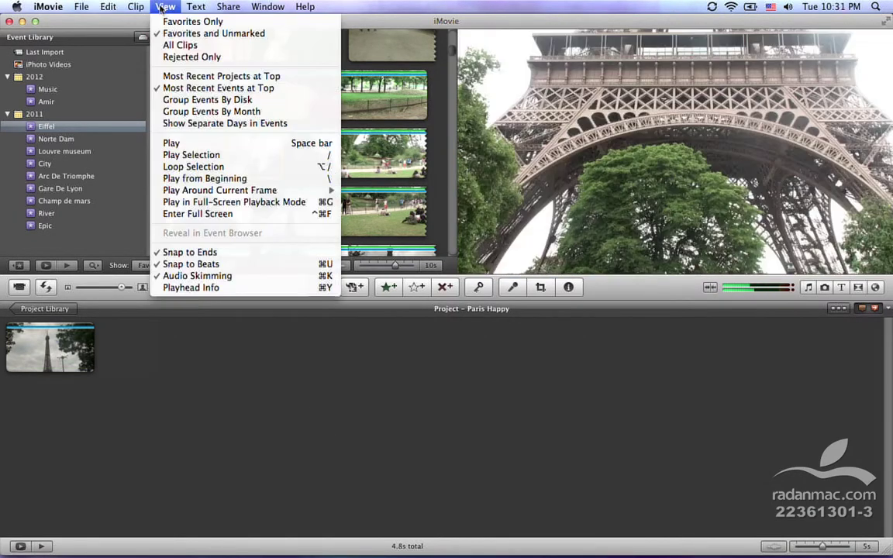
click(217, 169)
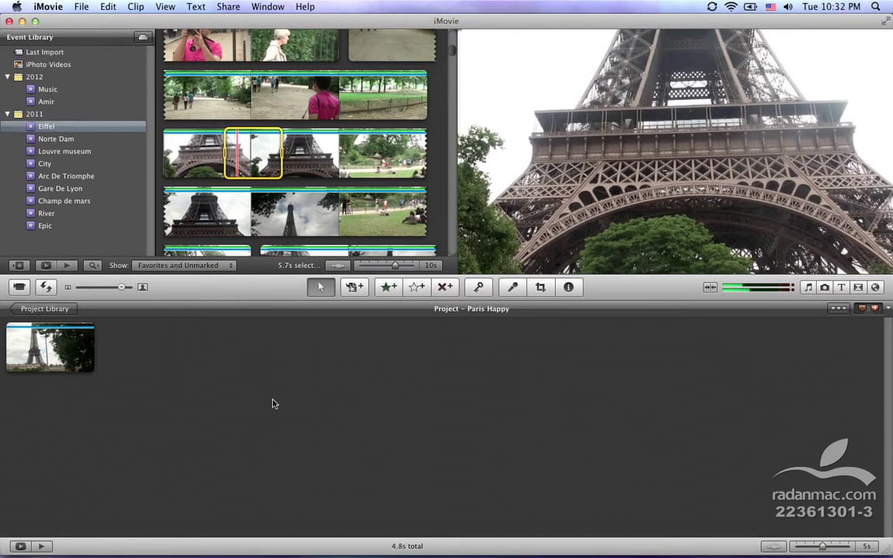
drag(252, 170, 170, 354)
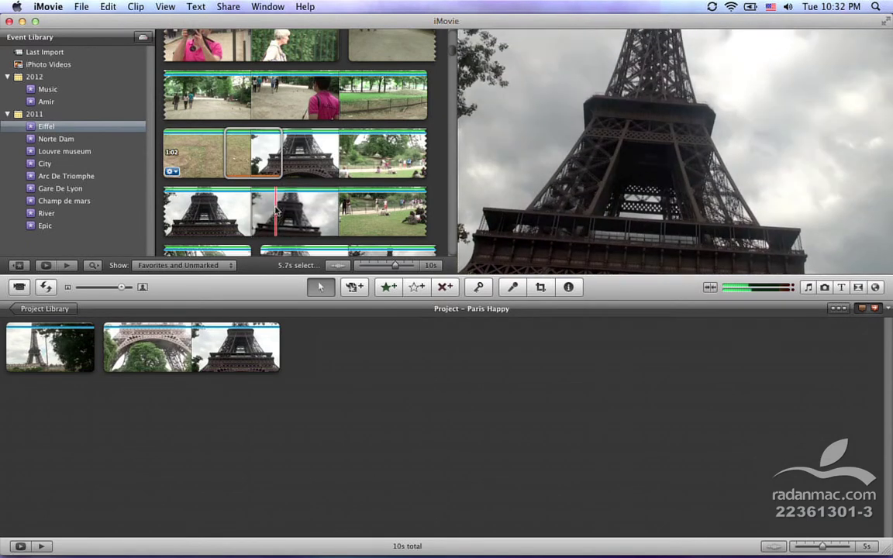
Try adding the same arch range to the project with the add-selected-video command, and undo each addition.
scroll(275, 211, down, 1)
scroll(275, 211, down, 5)
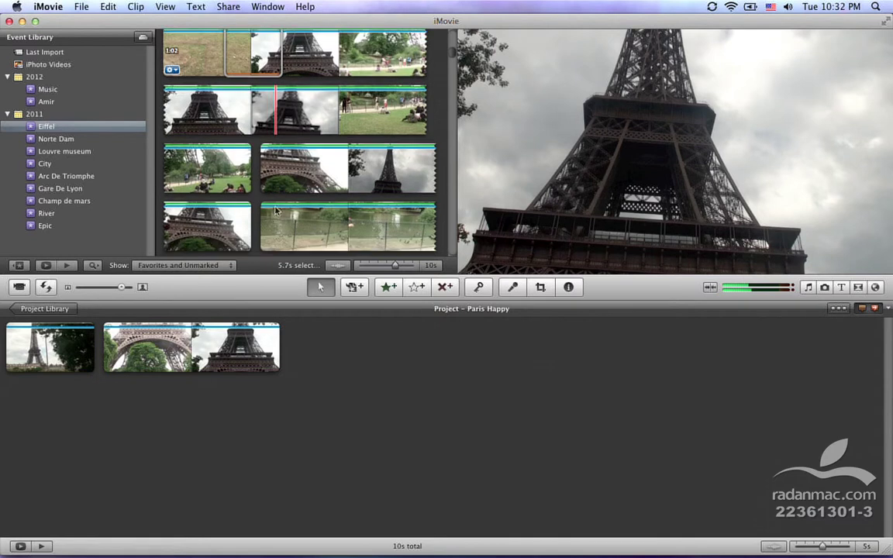
scroll(275, 211, down, 3)
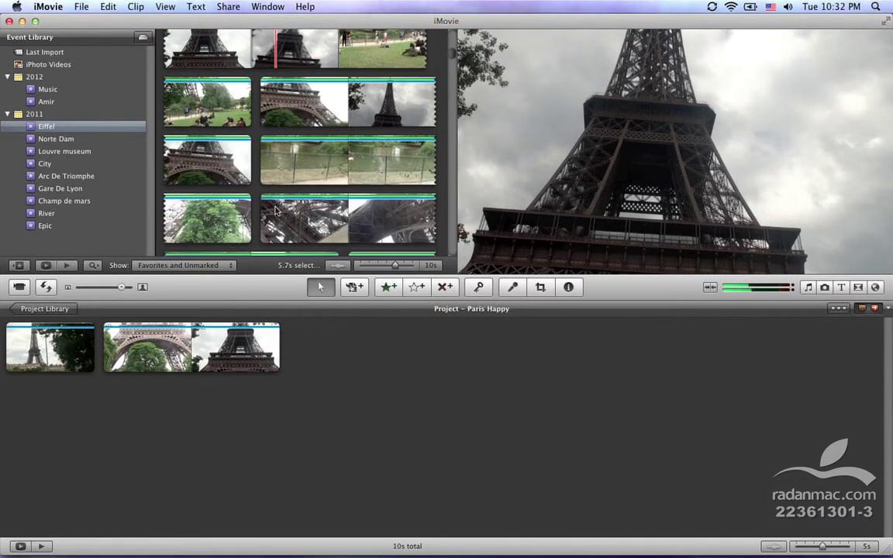
scroll(275, 211, down, 1)
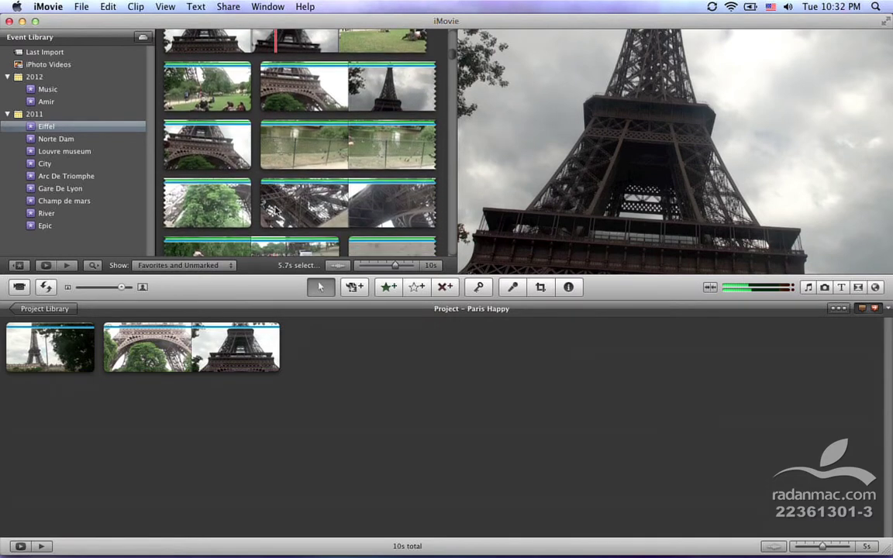
scroll(276, 211, down, 2)
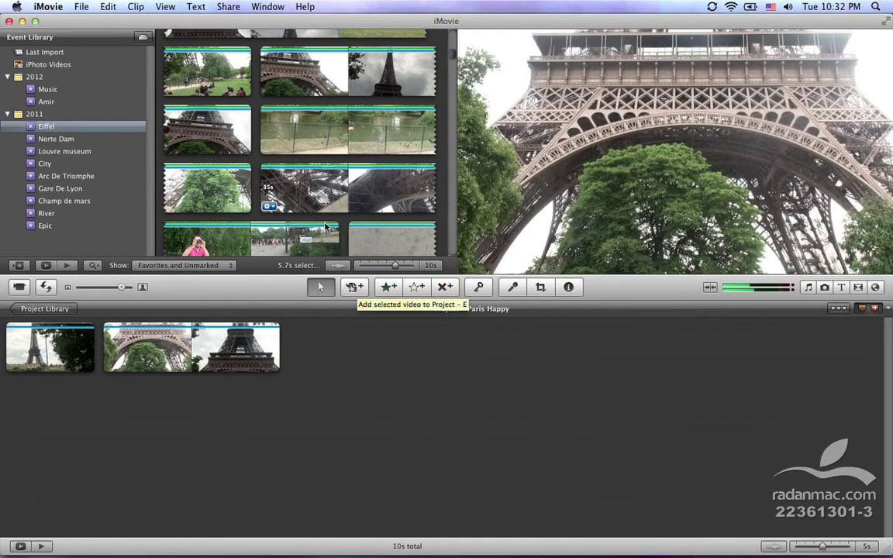
scroll(327, 227, down, 6)
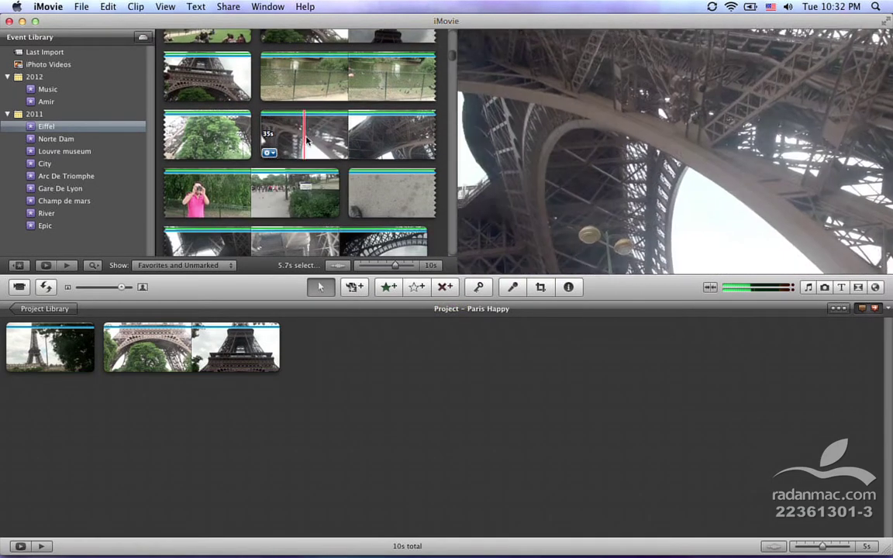
scroll(310, 142, up, 1)
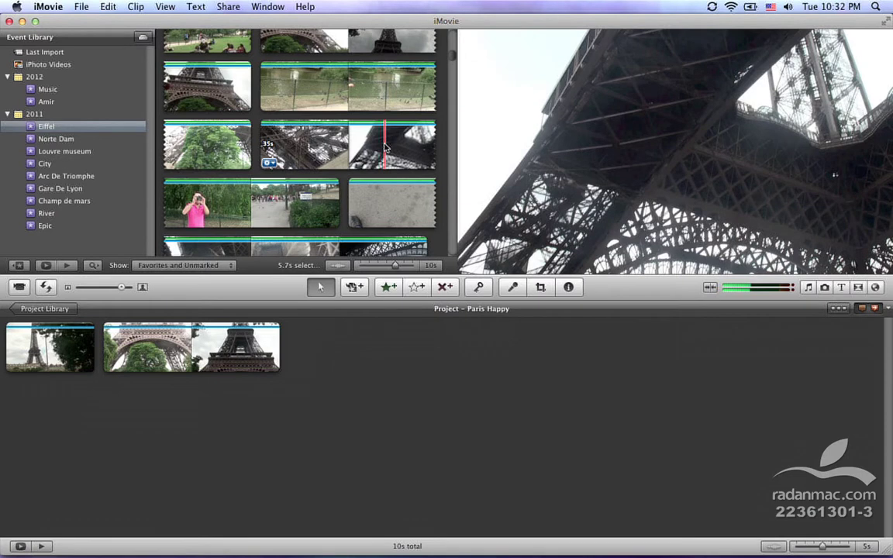
click(353, 287)
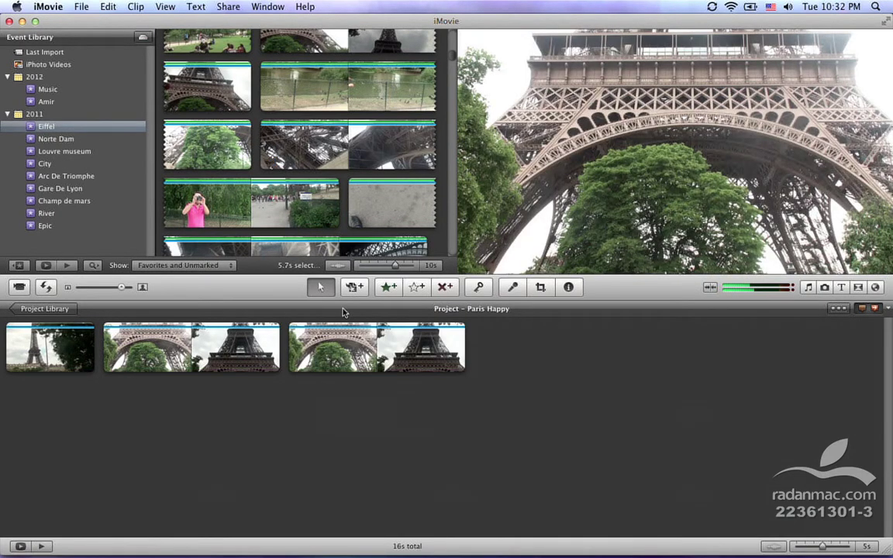
key(super+z)
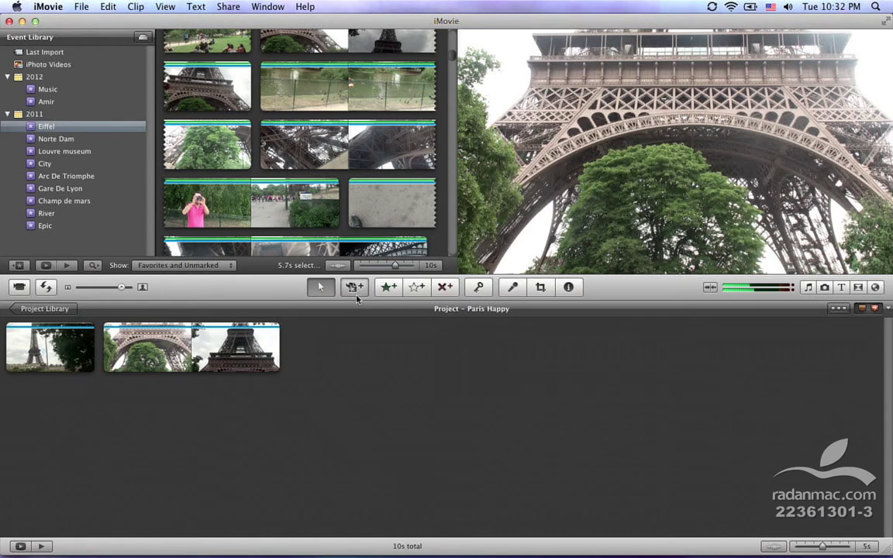
click(356, 294)
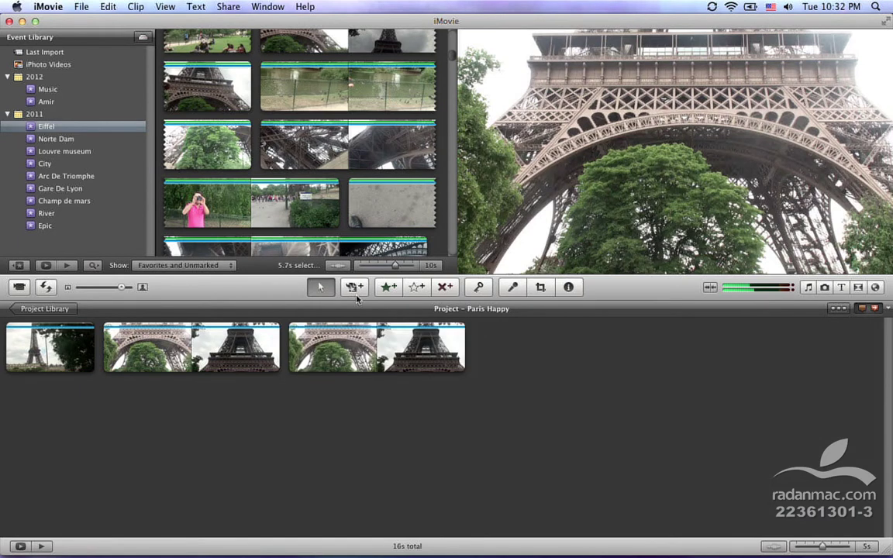
key(super+z)
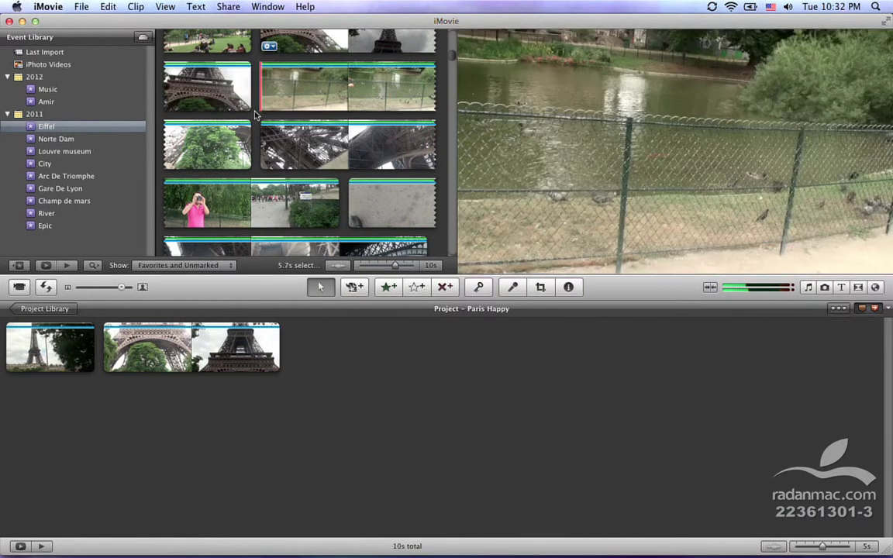
Clear the range selection and append about 8 s of the iron lattice clip to the project with the Edit tool.
click(256, 114)
scroll(260, 120, up, 3)
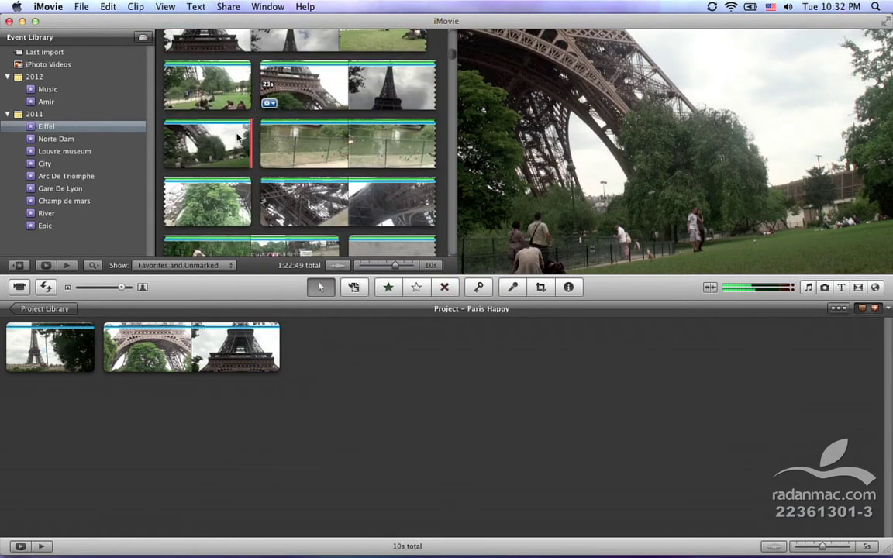
scroll(287, 179, down, 3)
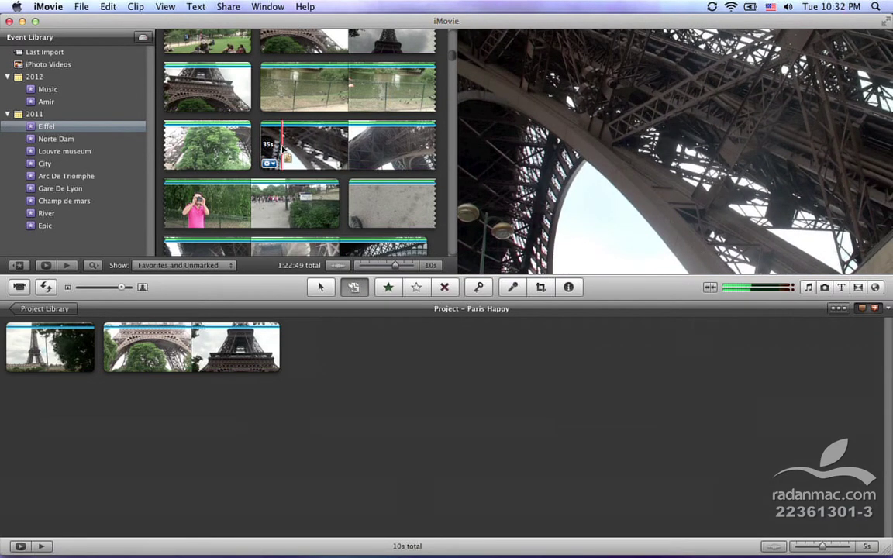
drag(282, 152, 341, 349)
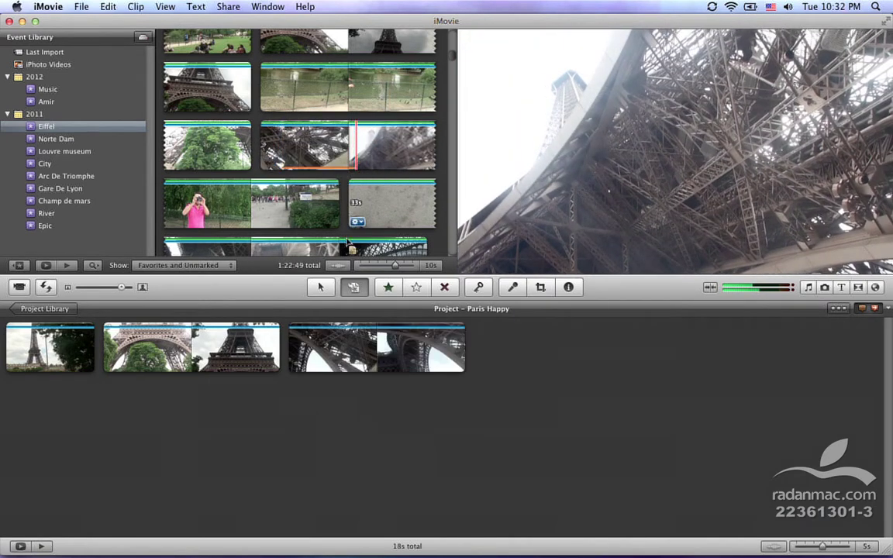
Append about 7.8 s of the crowd footage below the tower with the Edit tool, and return to the Arrow tool.
scroll(346, 254, down, 8)
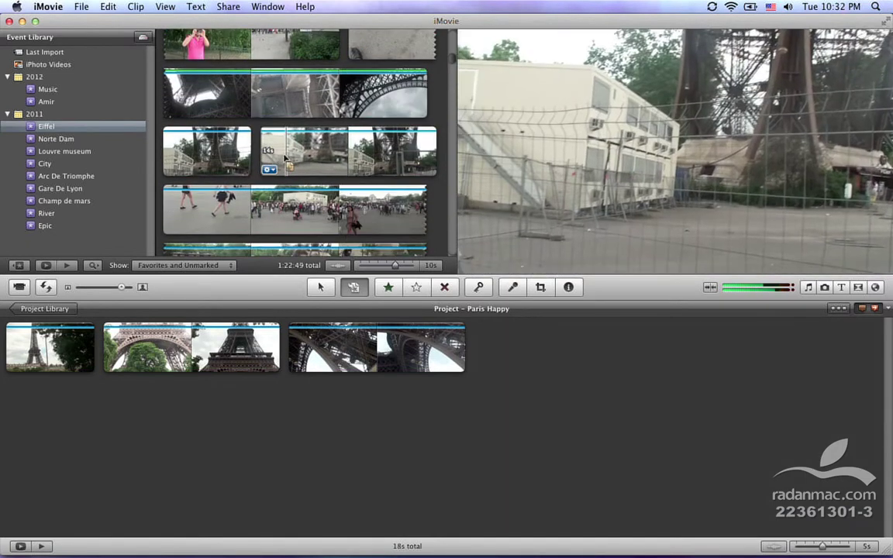
scroll(287, 158, down, 6)
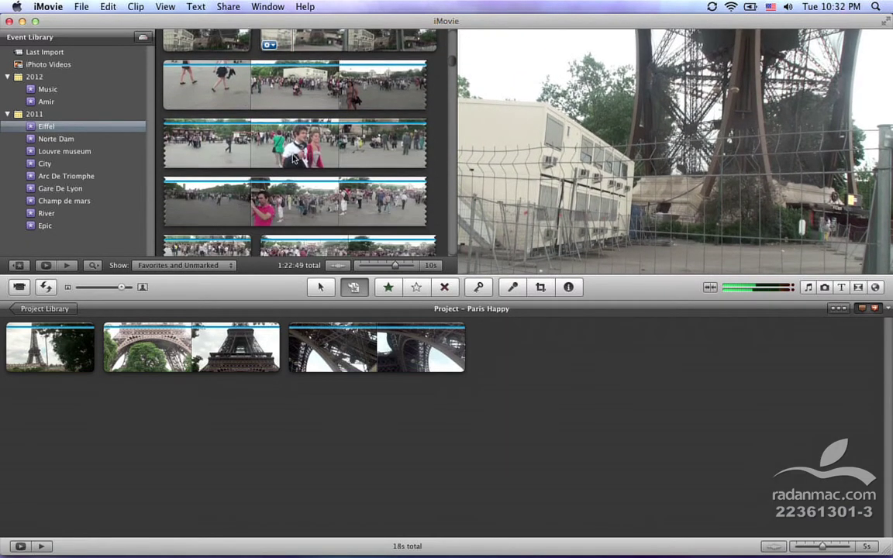
key(space)
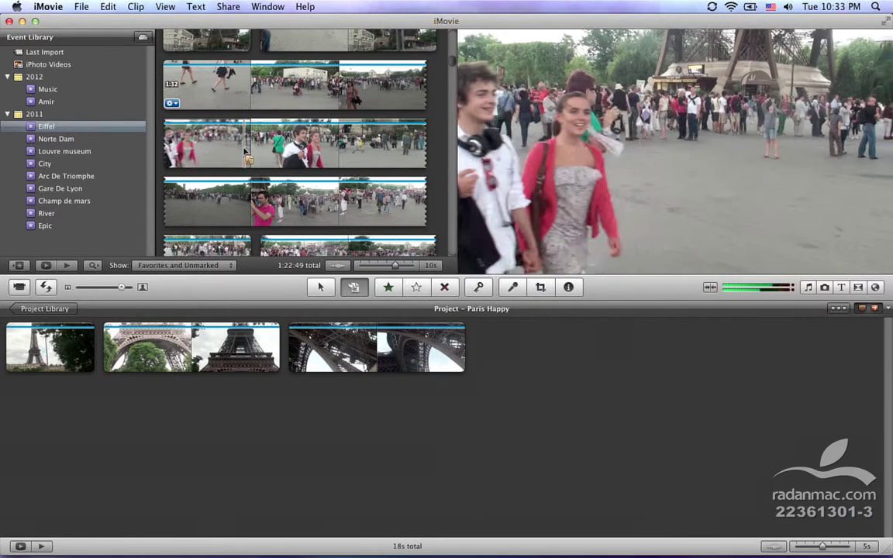
drag(267, 151, 500, 347)
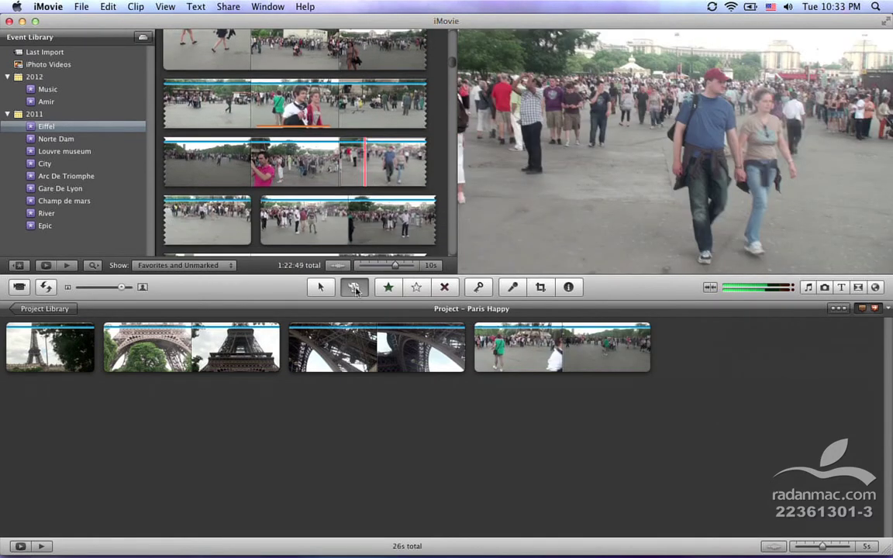
click(320, 287)
Show the project clips in a single-row timeline and play the project.
scroll(318, 219, down, 3)
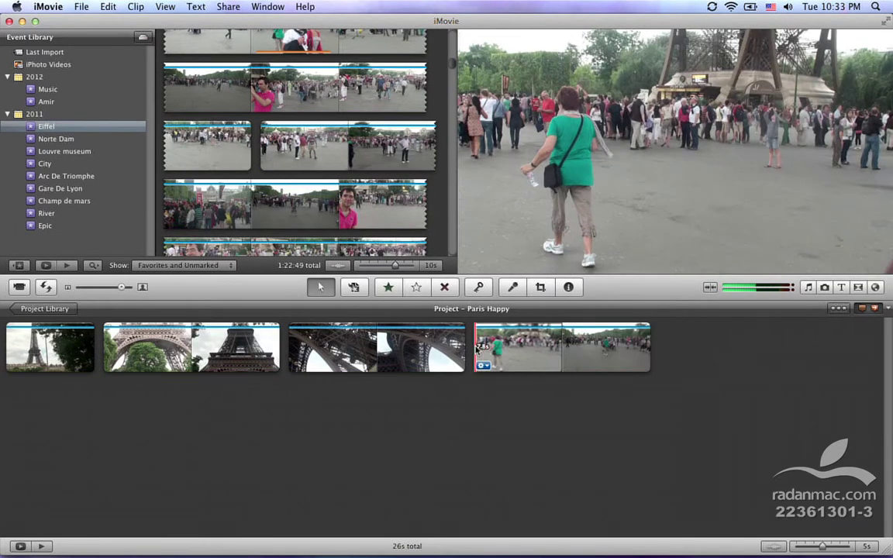
click(840, 308)
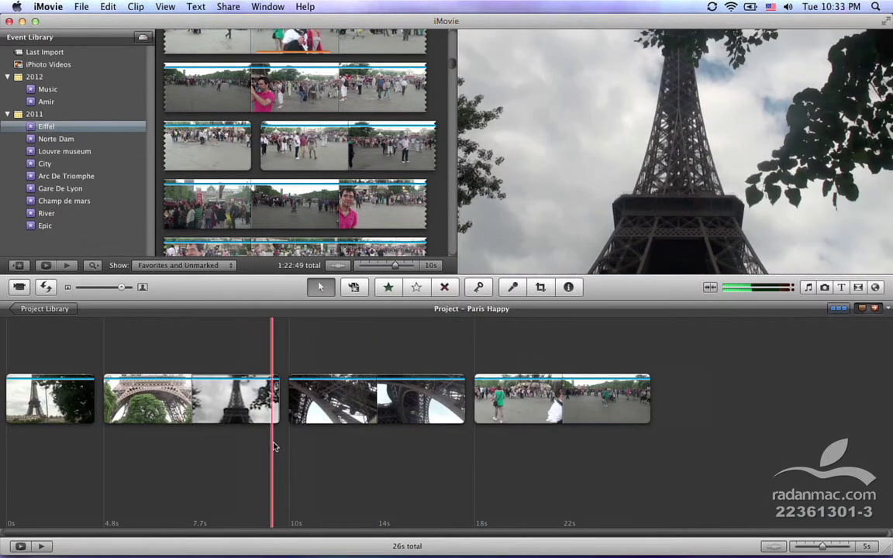
key(space)
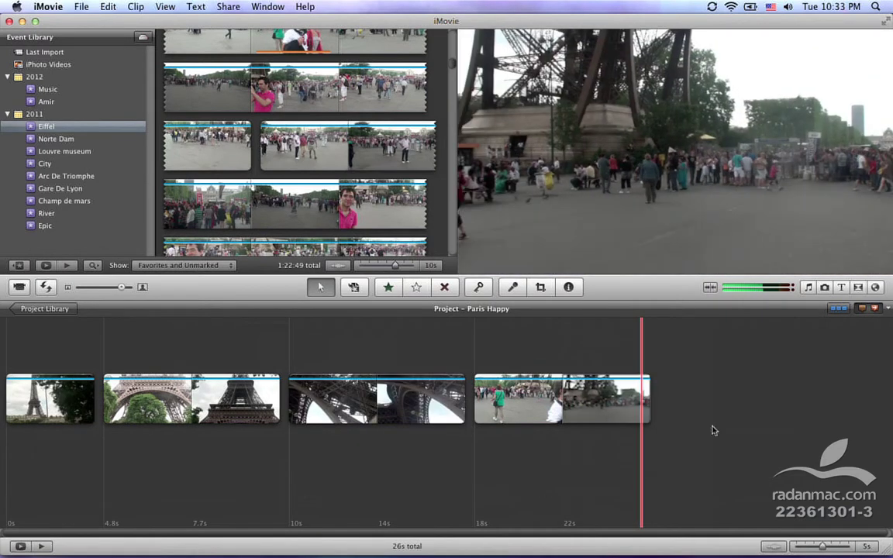
Switch the project to the multi-row clip layout and back to the single-row timeline.
click(839, 309)
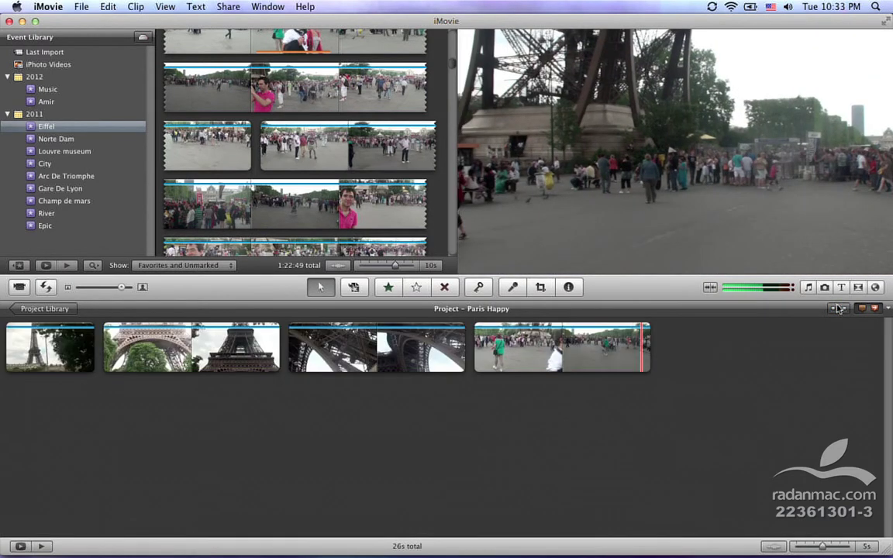
click(838, 310)
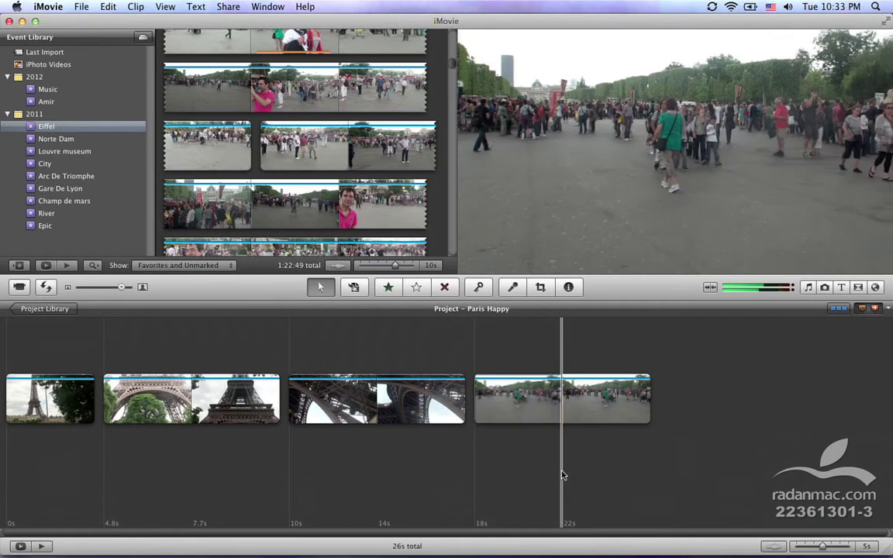
click(525, 483)
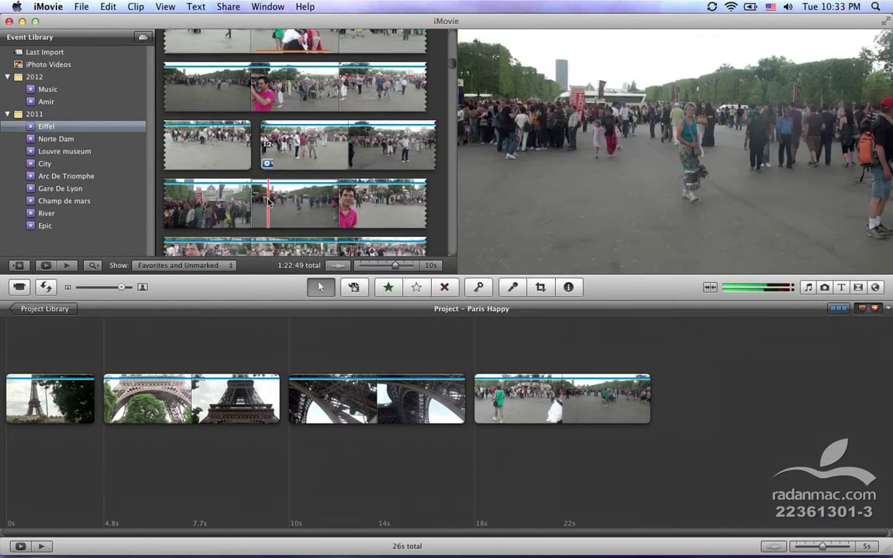
Find the Welcome to the Eiffel Tower sign footage, select 4 s of it and append it to the end of the project.
scroll(248, 198, down, 3)
scroll(279, 171, down, 5)
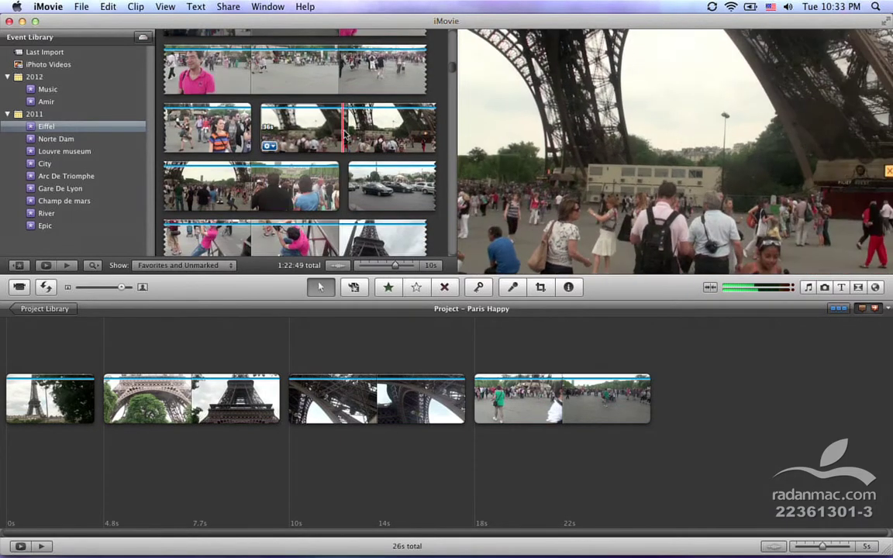
scroll(318, 155, down, 2)
scroll(318, 167, down, 2)
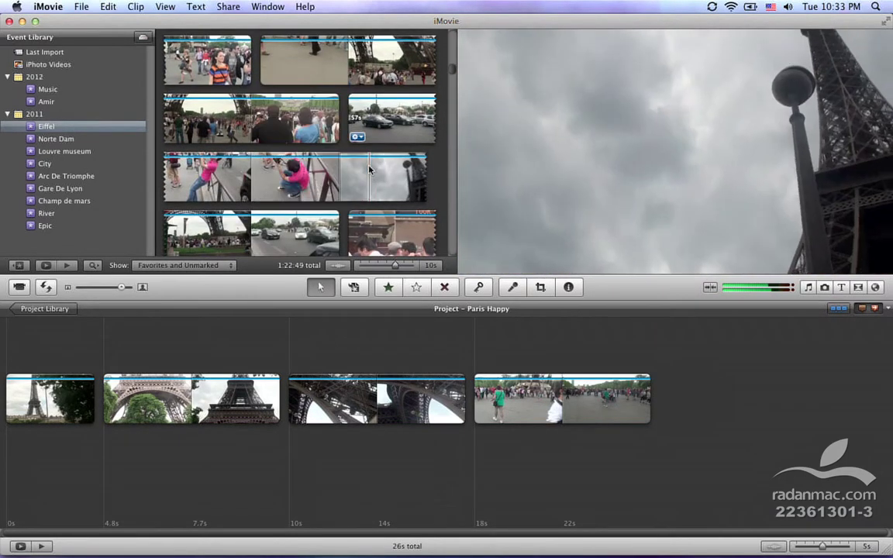
scroll(359, 175, down, 1)
scroll(359, 175, down, 8)
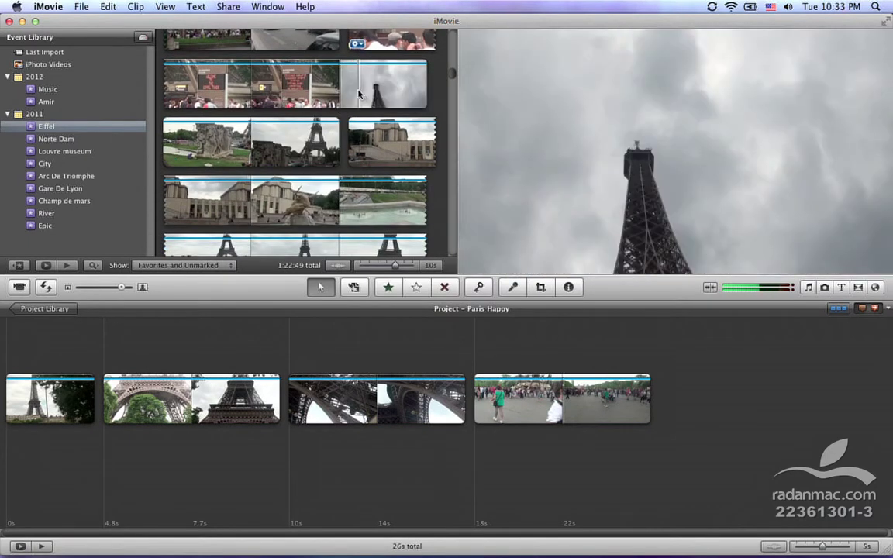
scroll(325, 93, up, 2)
scroll(365, 128, up, 3)
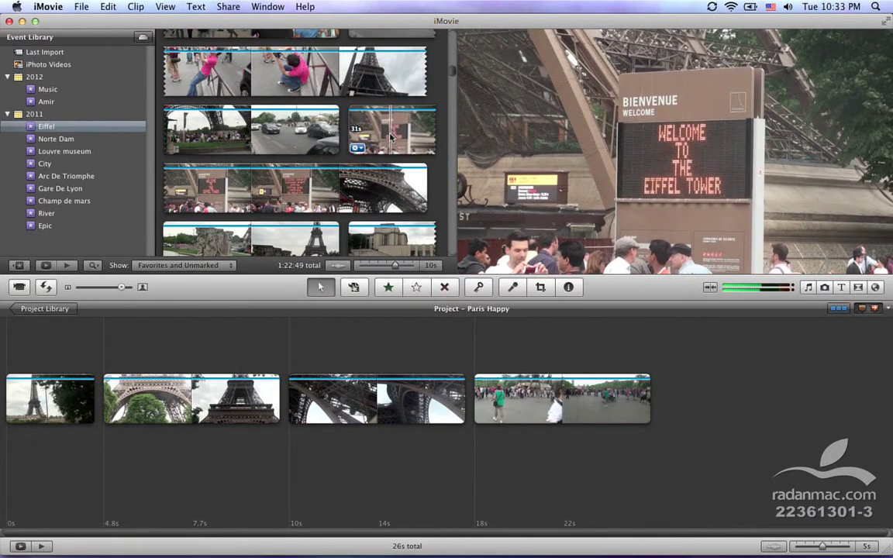
click(391, 135)
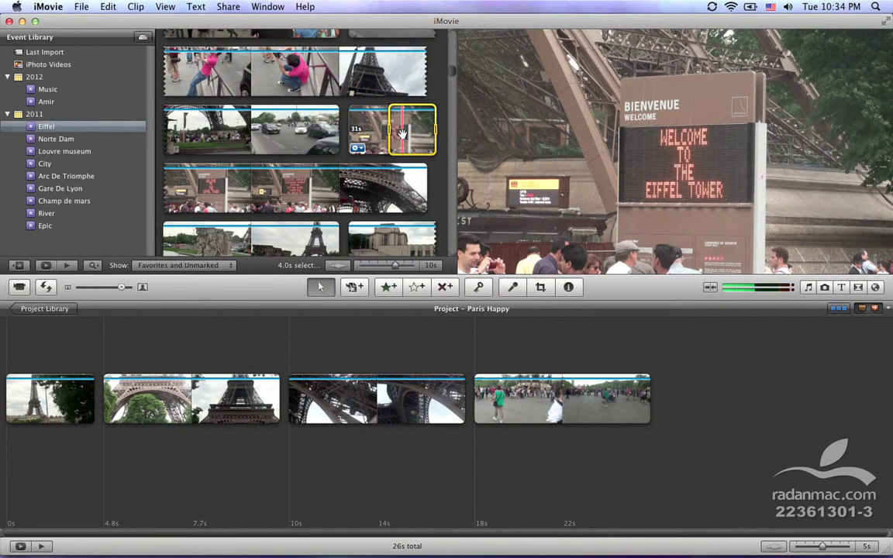
drag(402, 133, 675, 396)
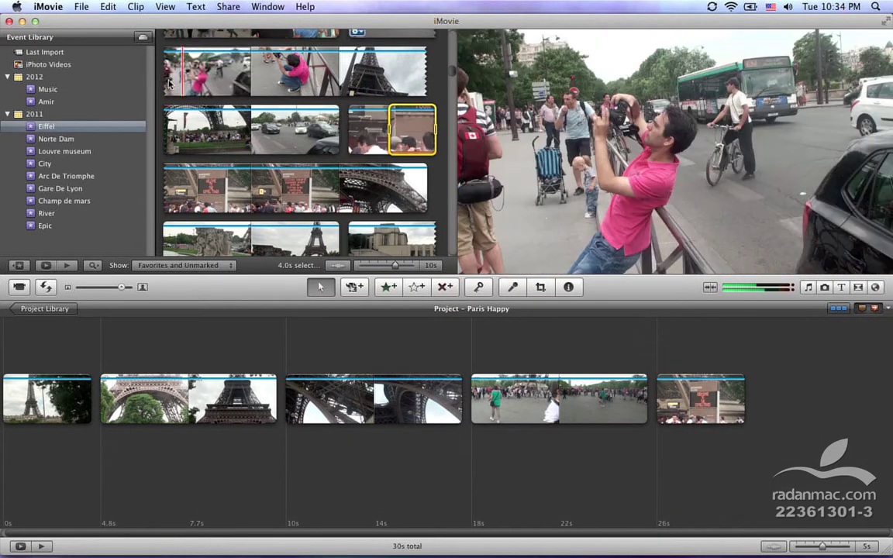
In the browser preferences, make clicking in the Event Browser select the entire clip, and close the preferences.
click(55, 6)
click(66, 41)
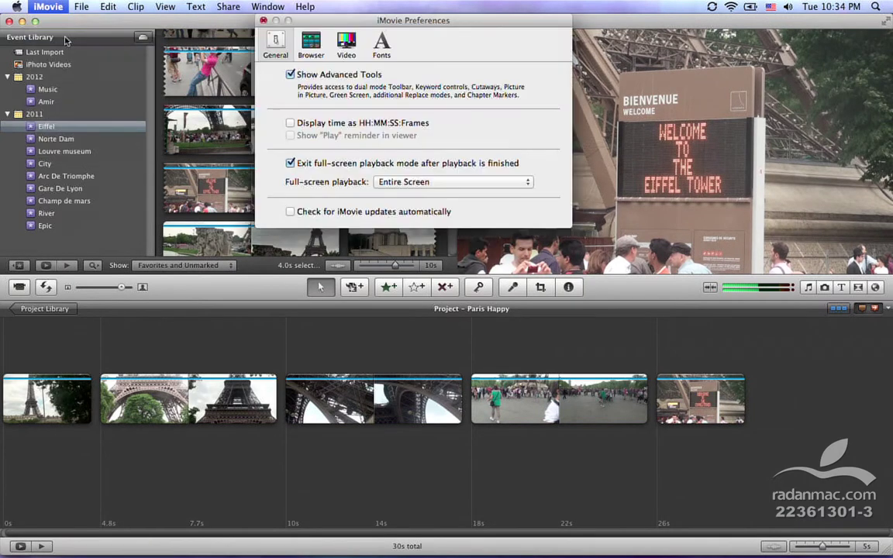
click(311, 45)
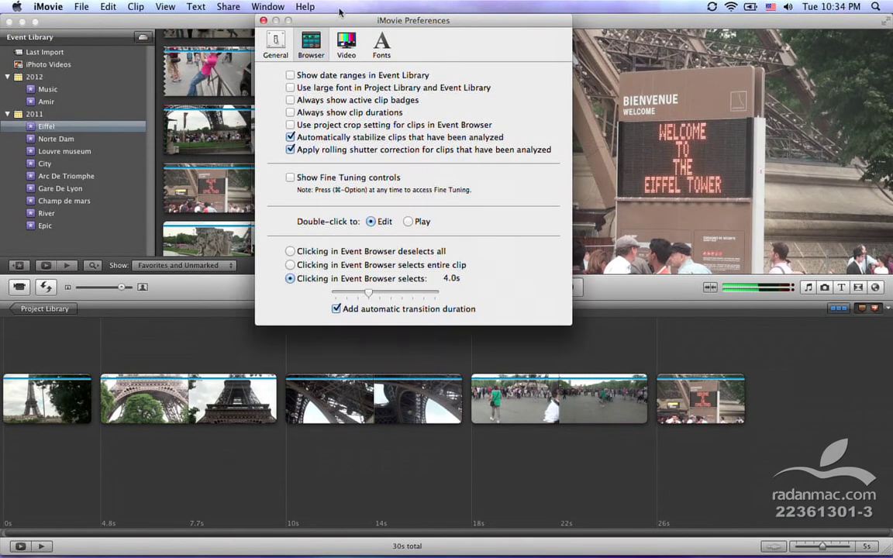
drag(335, 20, 582, 49)
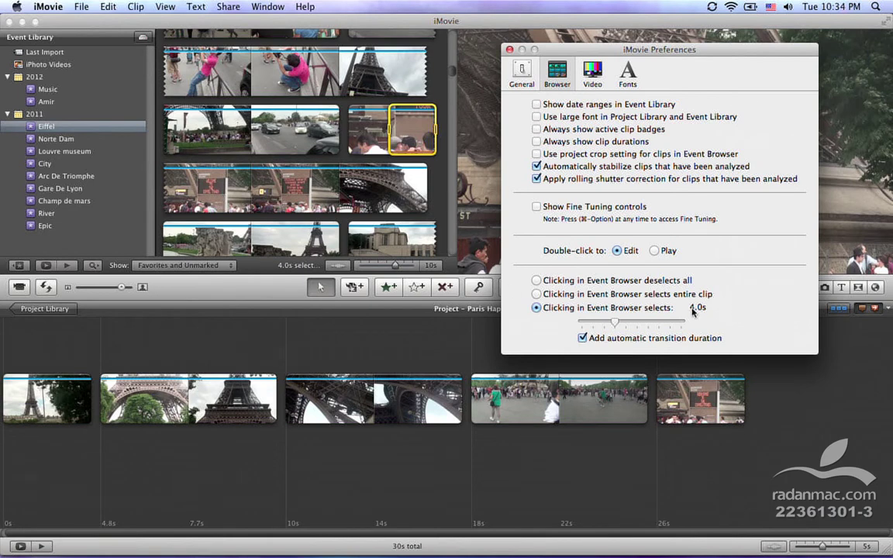
mouse_move(614, 321)
mouse_down()
mouse_move(597, 324)
mouse_move(702, 326)
mouse_move(531, 331)
mouse_move(466, 300)
mouse_move(618, 339)
mouse_up()
click(578, 299)
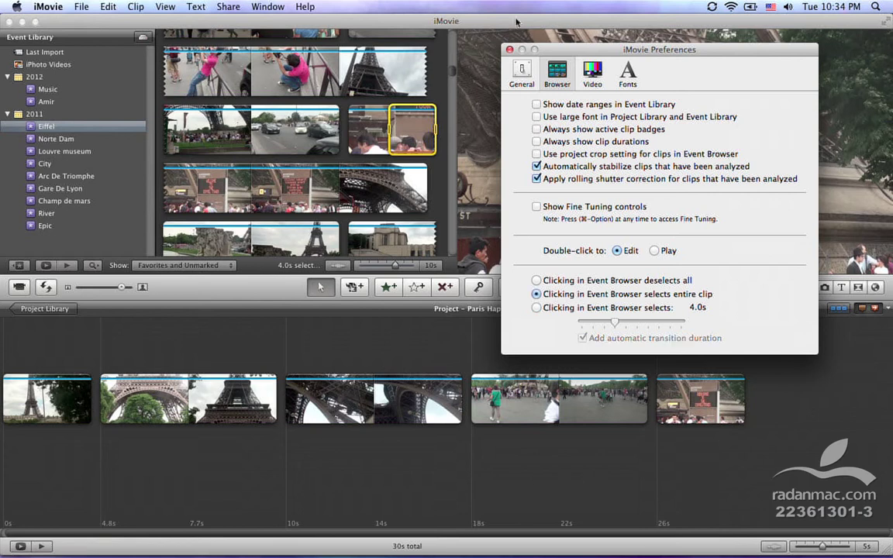
click(509, 50)
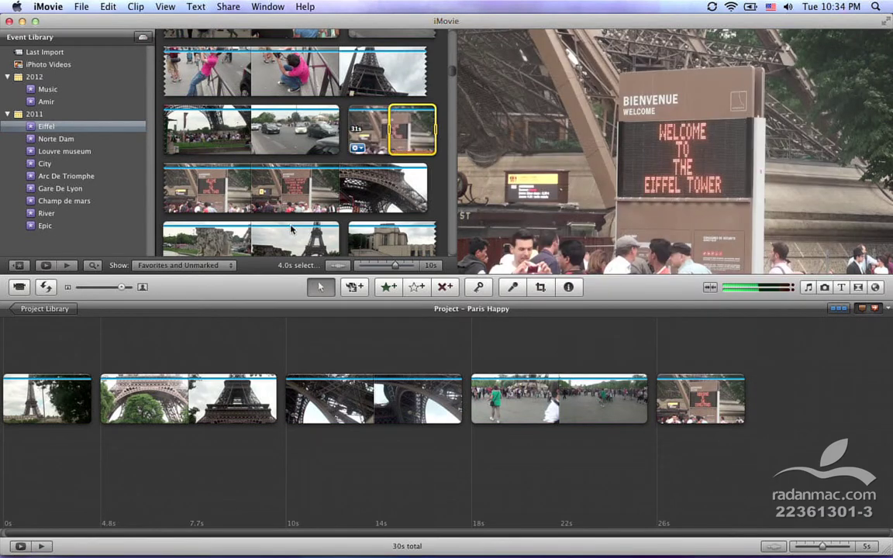
Try whole-clip selection on the stone palace clip and on the bull-statue fountain clip in the Eiffel footage.
scroll(310, 204, down, 1)
scroll(309, 204, down, 2)
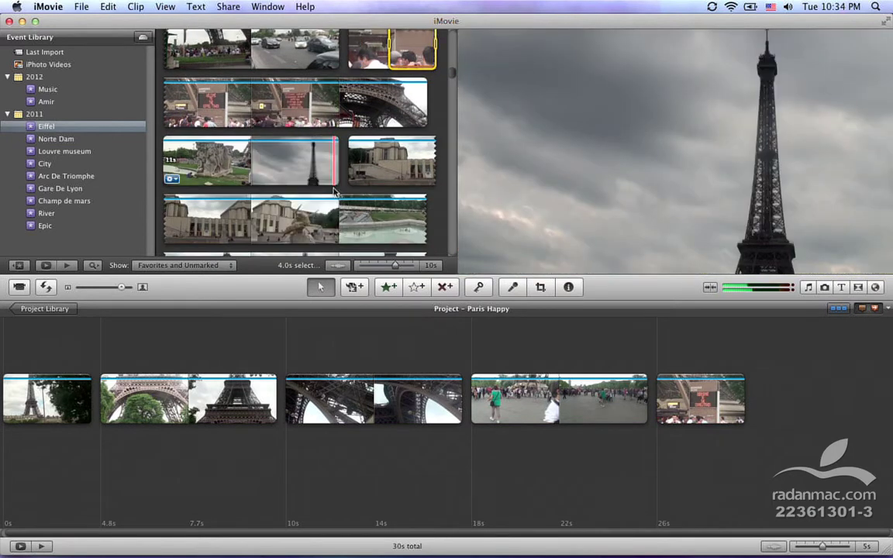
click(368, 172)
scroll(370, 171, down, 5)
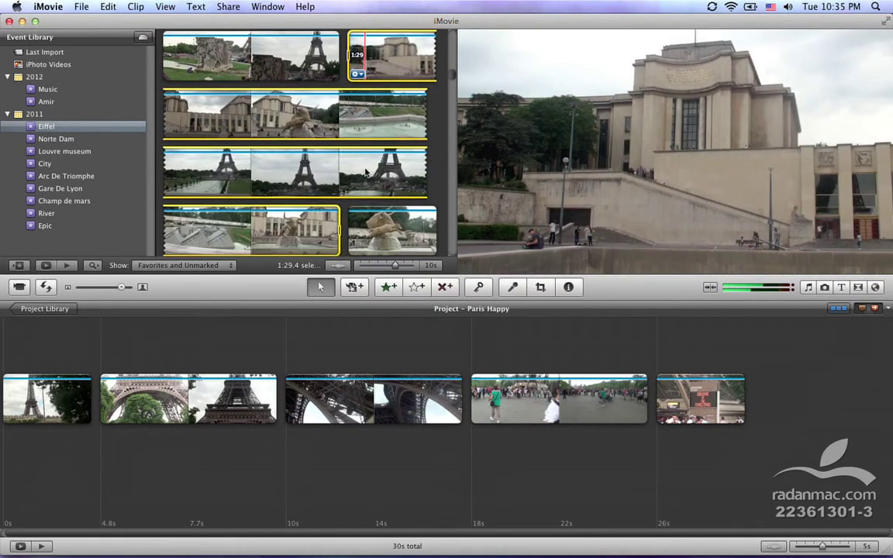
click(371, 170)
scroll(371, 170, down, 5)
scroll(371, 171, down, 2)
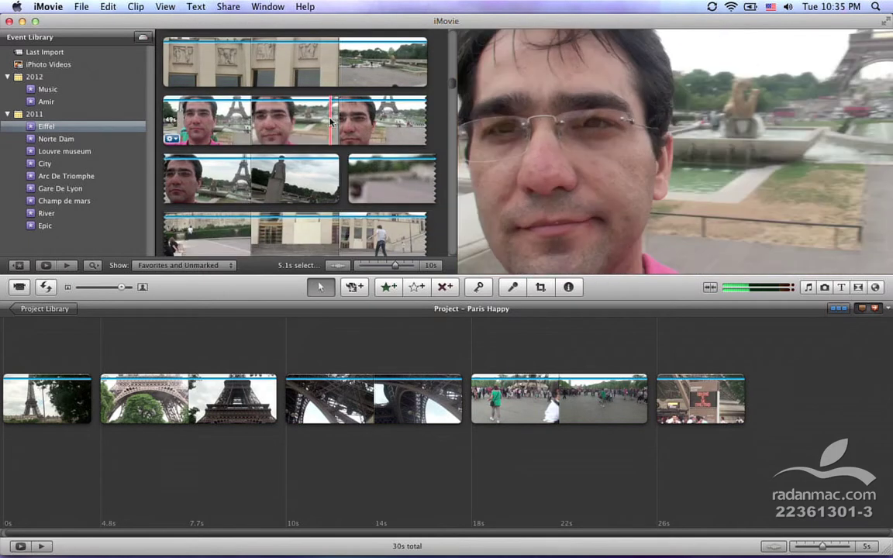
scroll(364, 163, down, 2)
scroll(362, 160, down, 1)
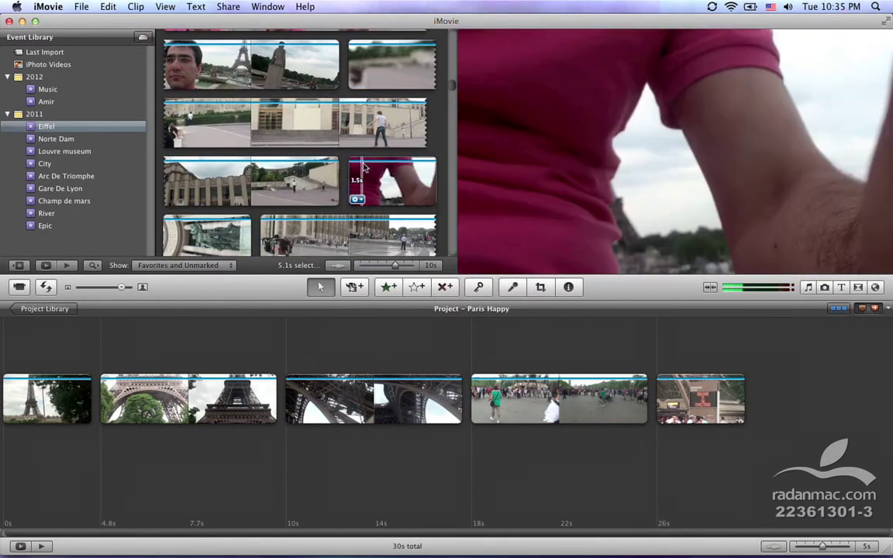
scroll(365, 166, down, 3)
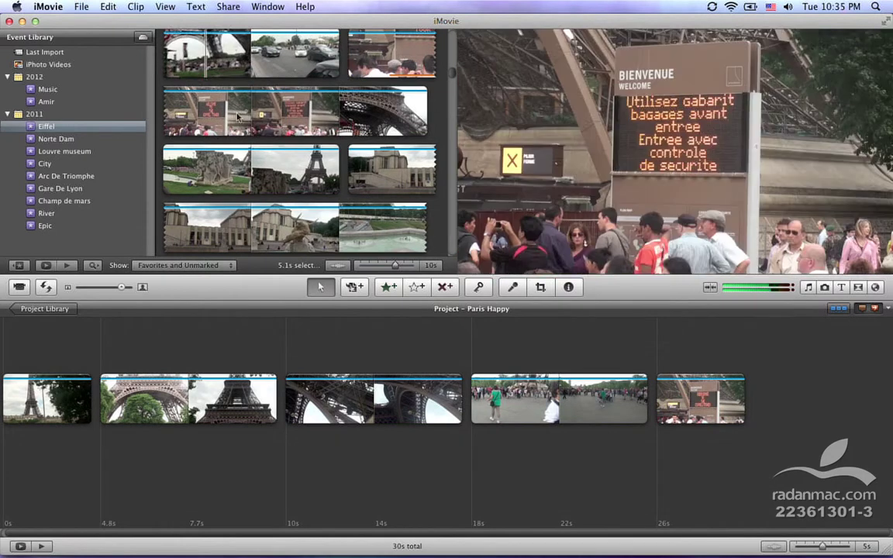
scroll(309, 235, up, 3)
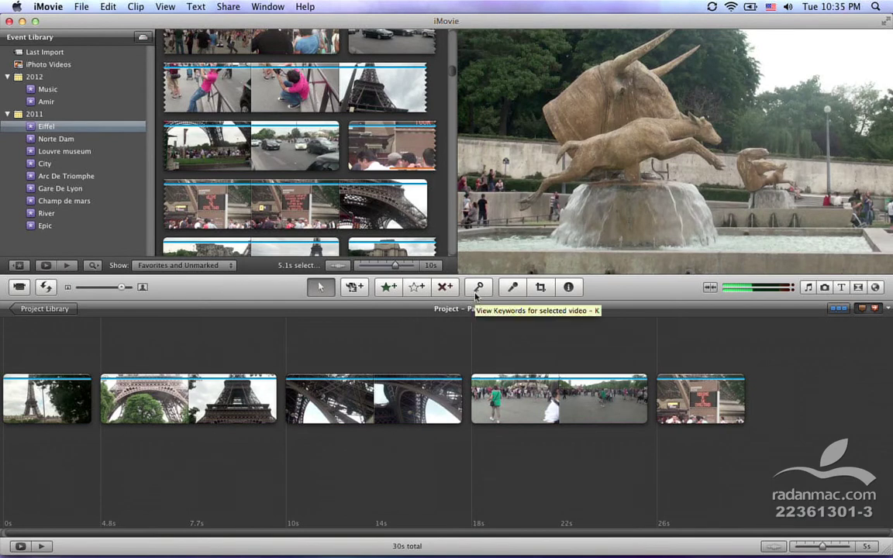
Set clicking in the Event Browser to select 4.0 s in the browser preferences, and close the preferences.
key(super+comma)
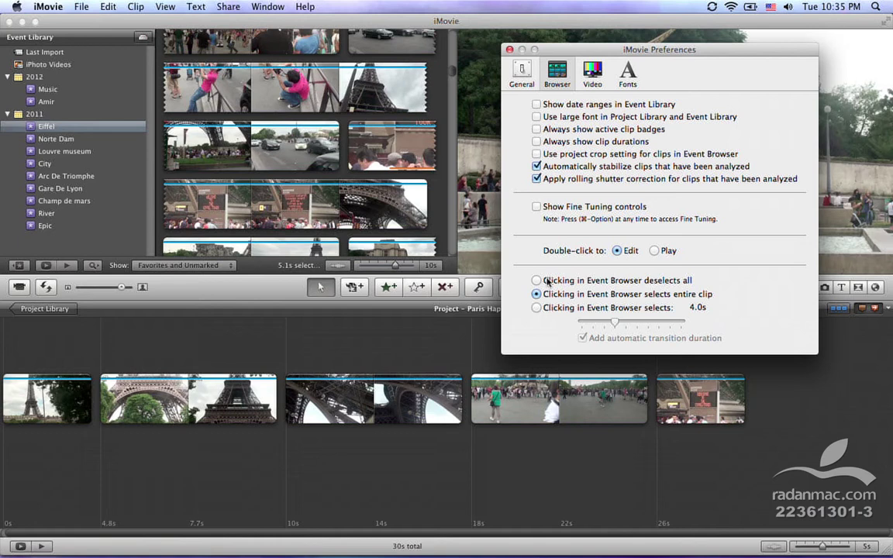
click(548, 282)
click(559, 308)
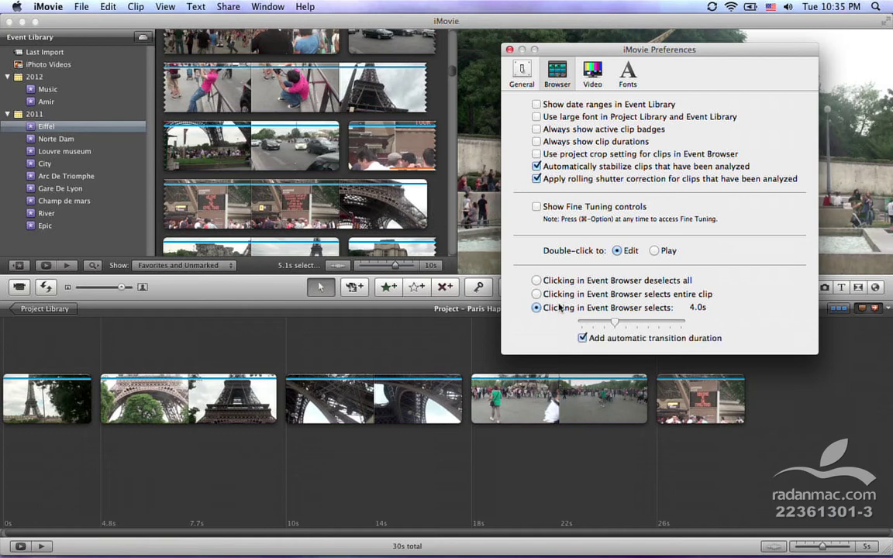
click(510, 50)
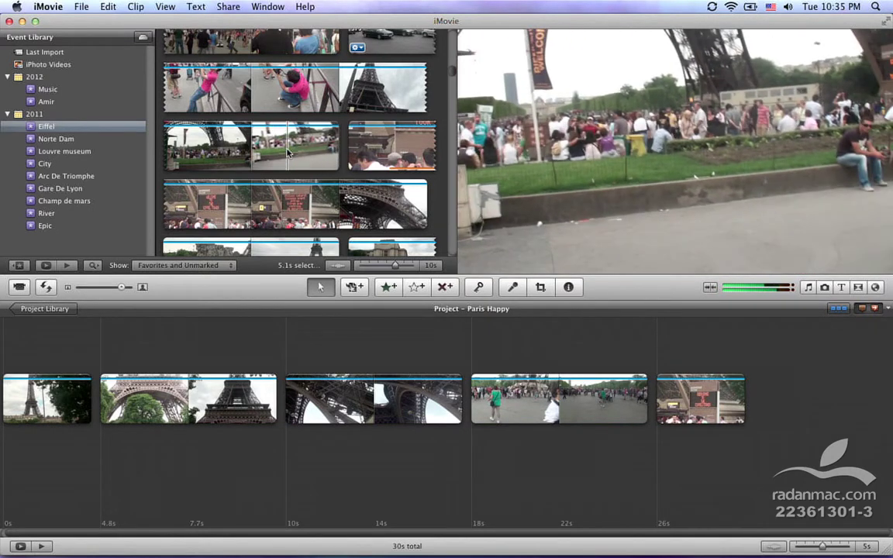
Select a range in the second half of the street traffic clip, extend it to 4.8 s and append it to the project.
click(287, 153)
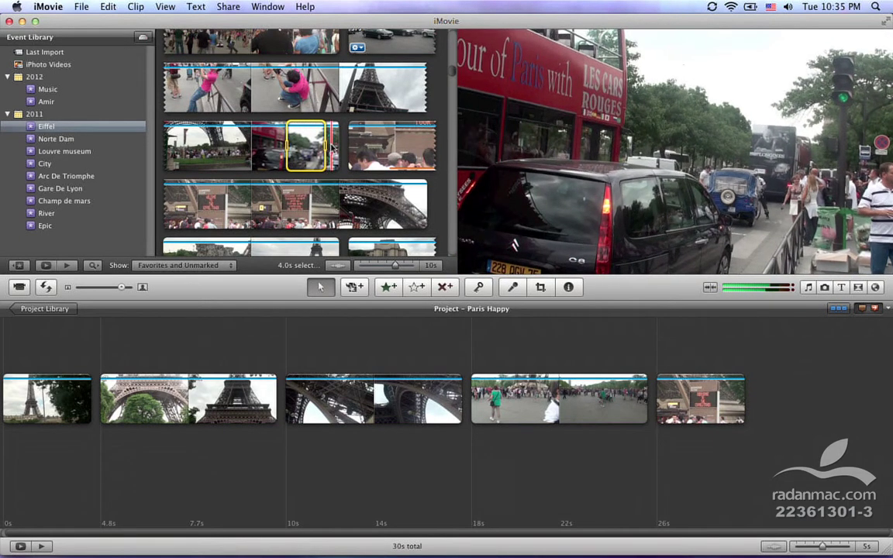
drag(326, 146, 332, 145)
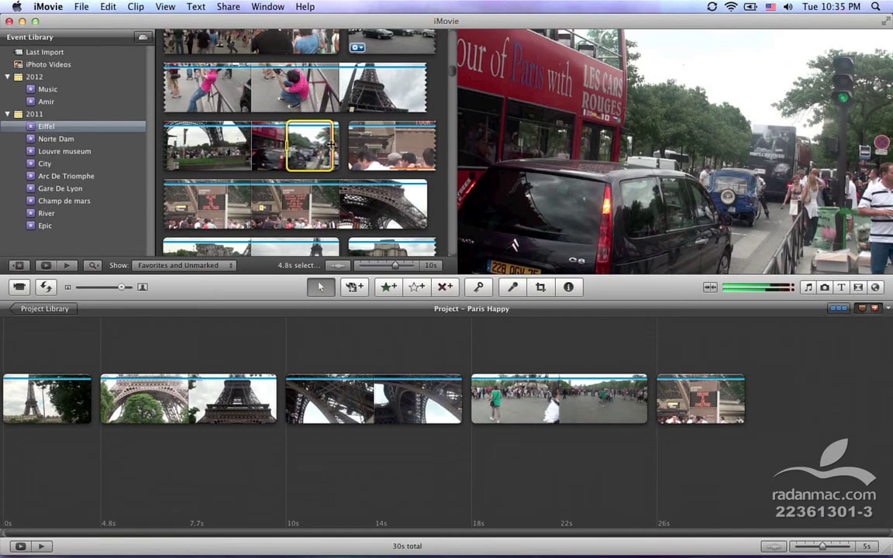
key(e)
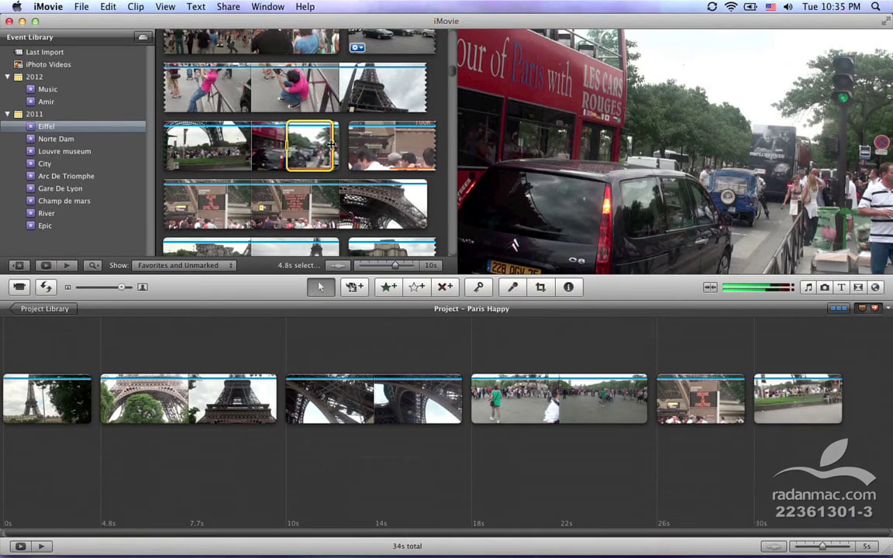